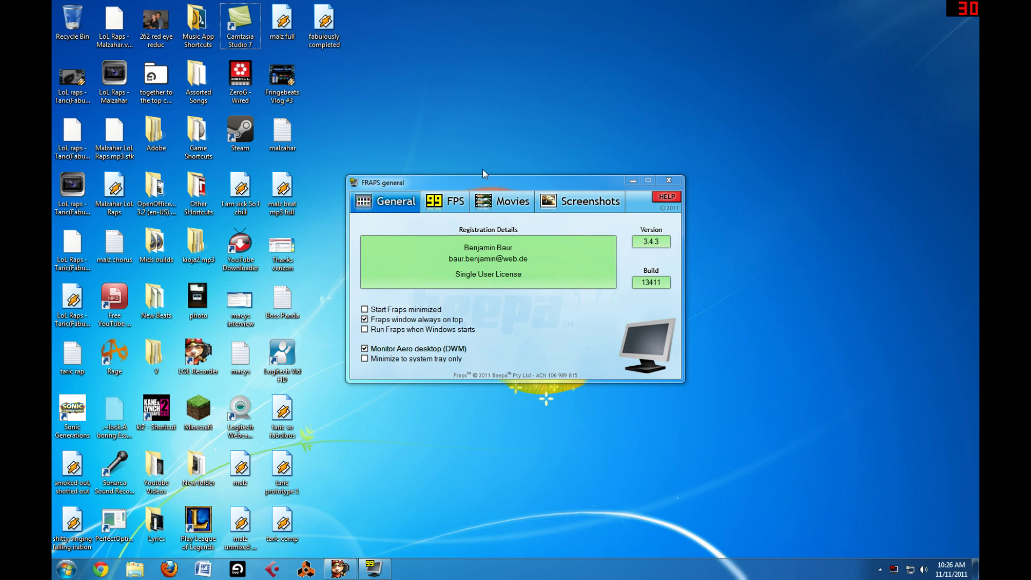
- Cycle through Fraps's General, FPS and Movies tabs, ending on the Movies settings (K:\Fraps, F9, 30 fps)
left_click(506, 203)
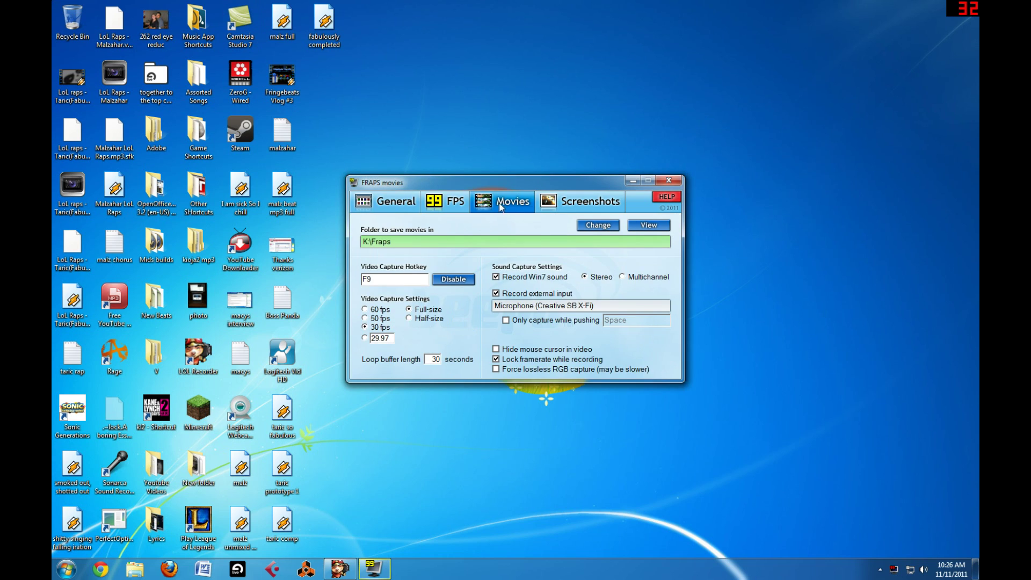
left_click(461, 202)
left_click(418, 203)
left_click(446, 206)
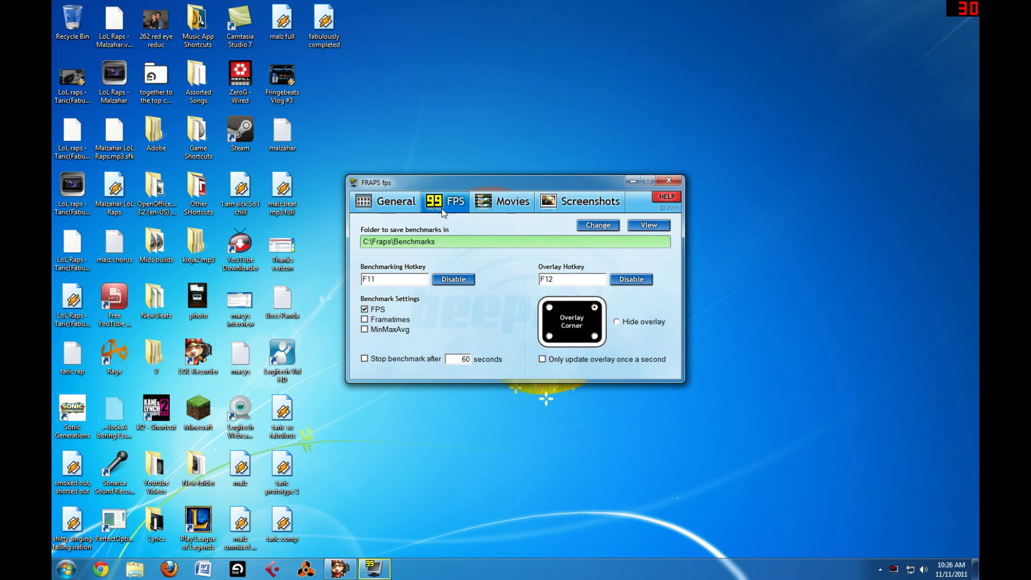
left_click(513, 201)
left_click(446, 202)
left_click(477, 199)
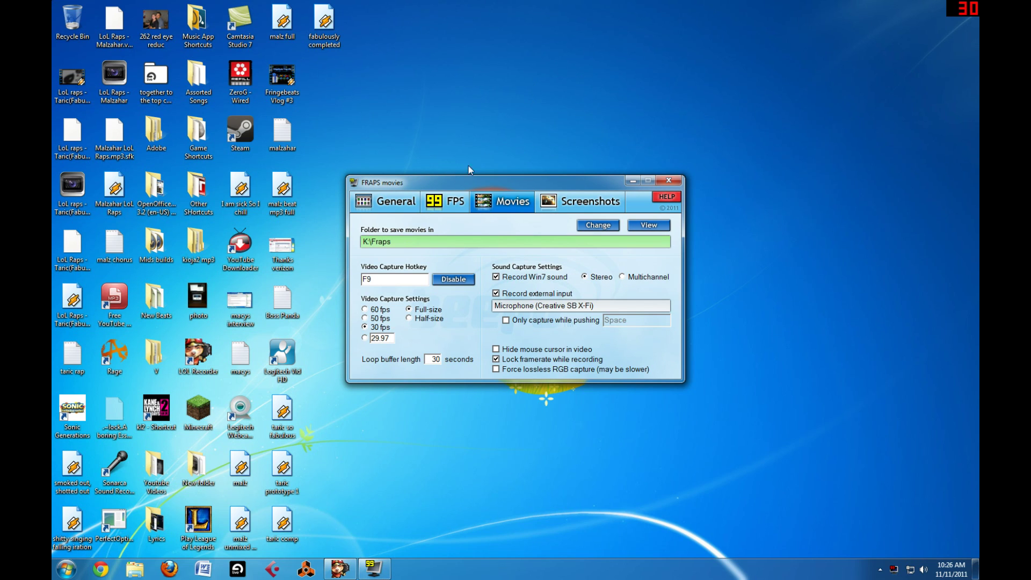
left_click(408, 203)
left_click(446, 202)
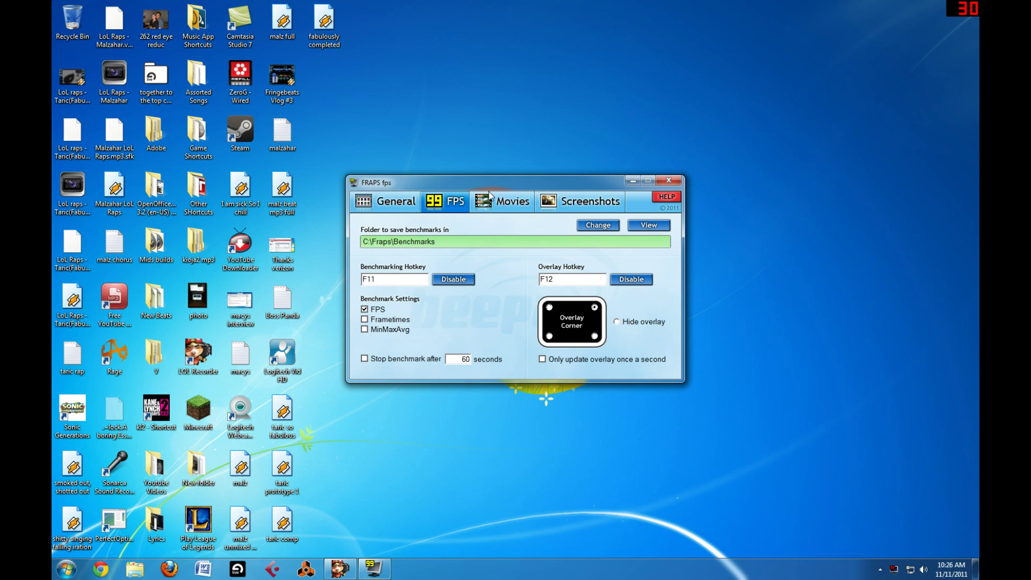
left_click(500, 201)
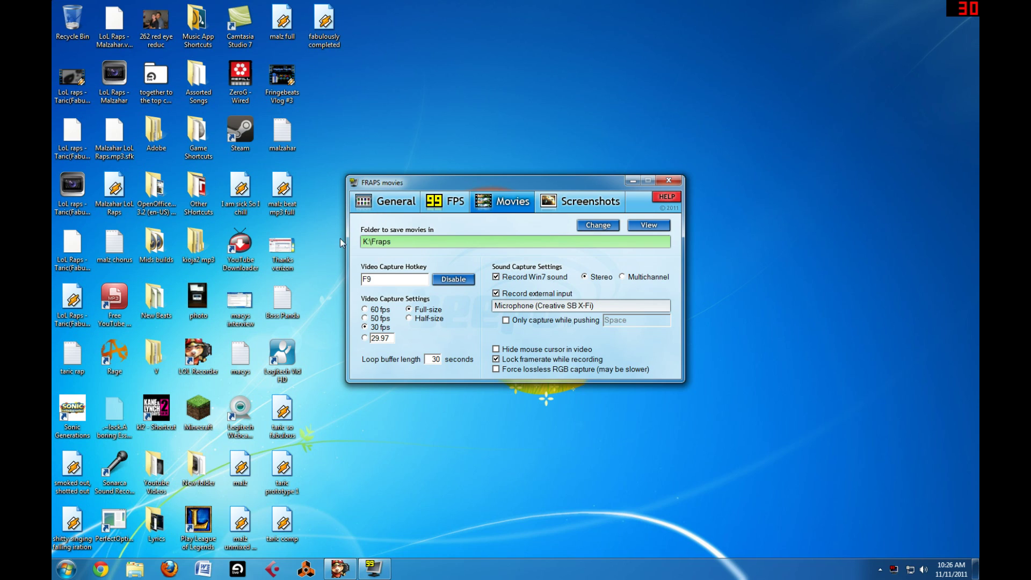
- Open Computer from the Start menu and select Big Ass Drive (K:)
left_click(66, 569)
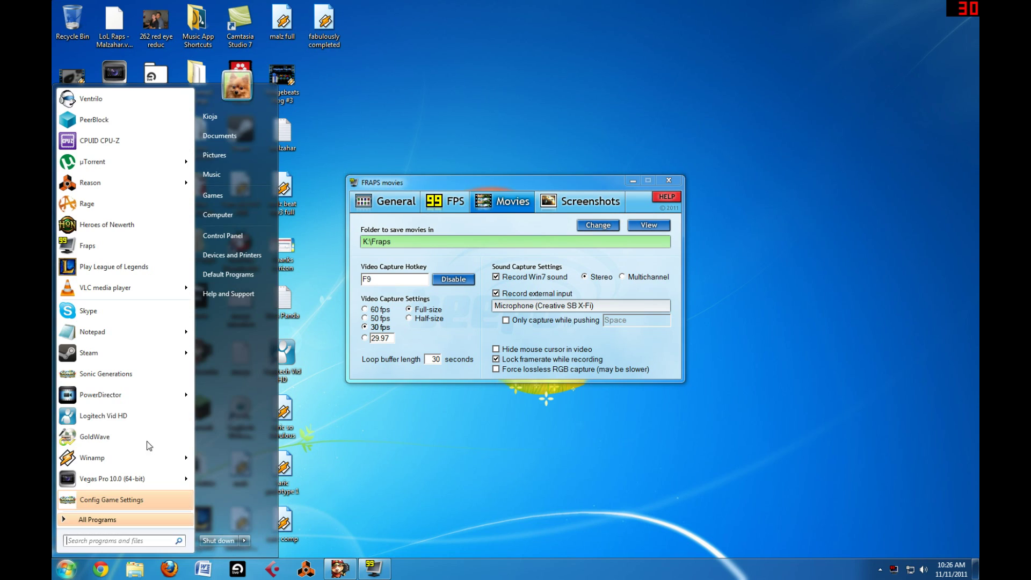
left_click(233, 215)
left_click(268, 389)
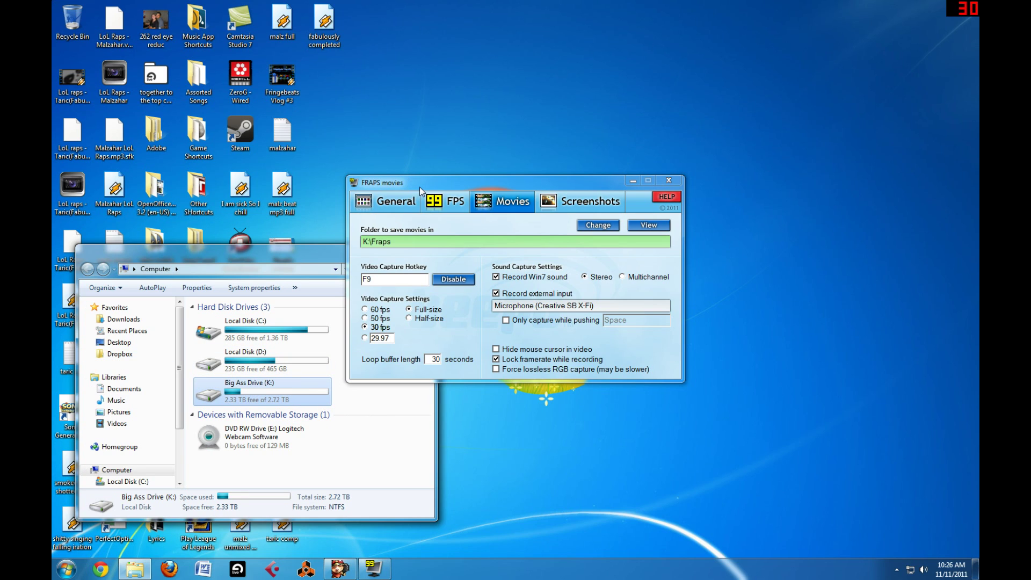
- Move the Fraps window right, check K:'s 2.33 TB free space, and minimize Explorer
left_click_drag(420, 188, 565, 210)
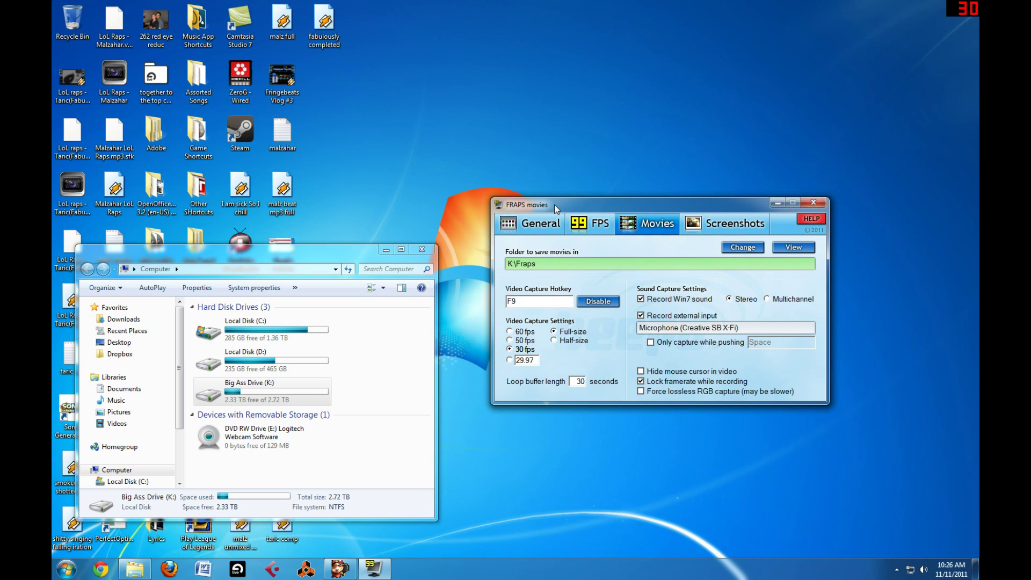
left_click(241, 394)
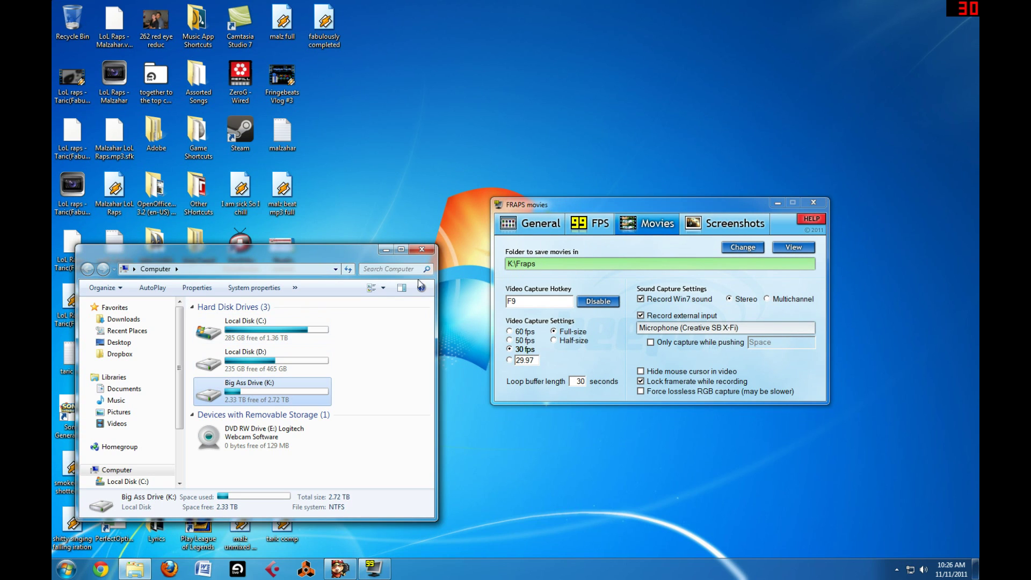
left_click(386, 249)
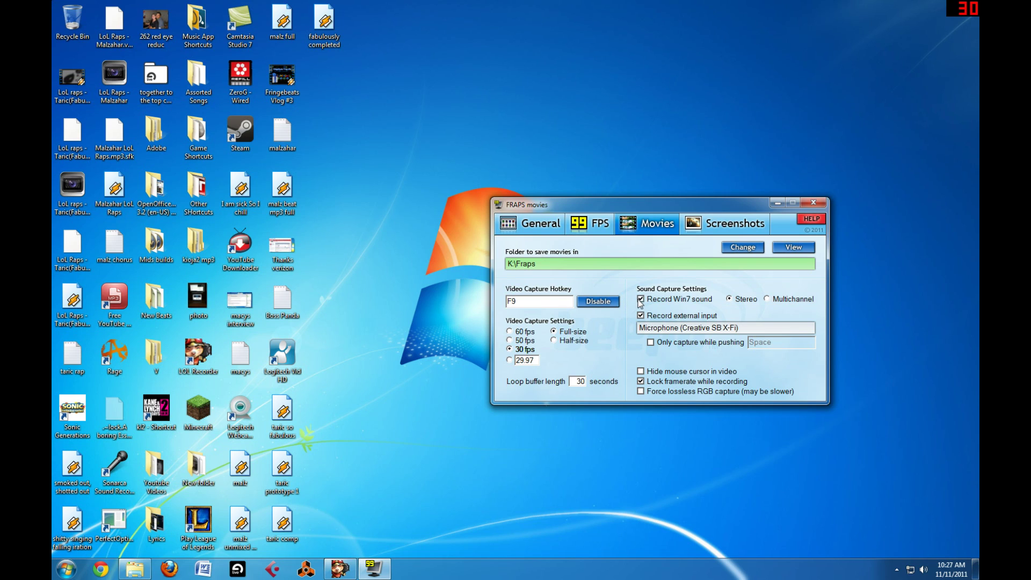
left_click(641, 299)
left_click(641, 300)
- Set Fraps movie capture to Full-size, then launch Sonic Generations from the desktop icon
left_click(554, 331)
left_click(772, 64)
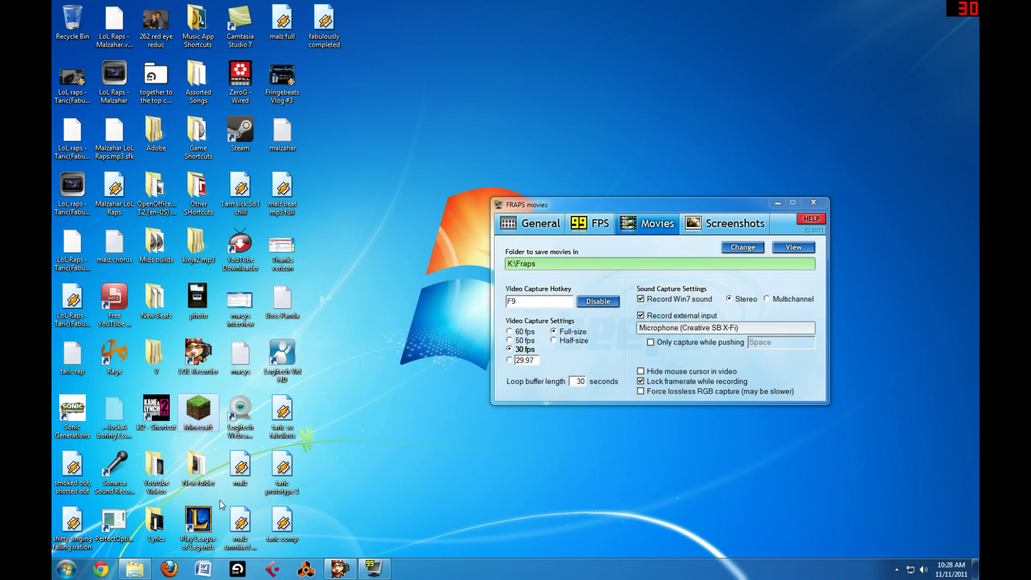
left_click(198, 520)
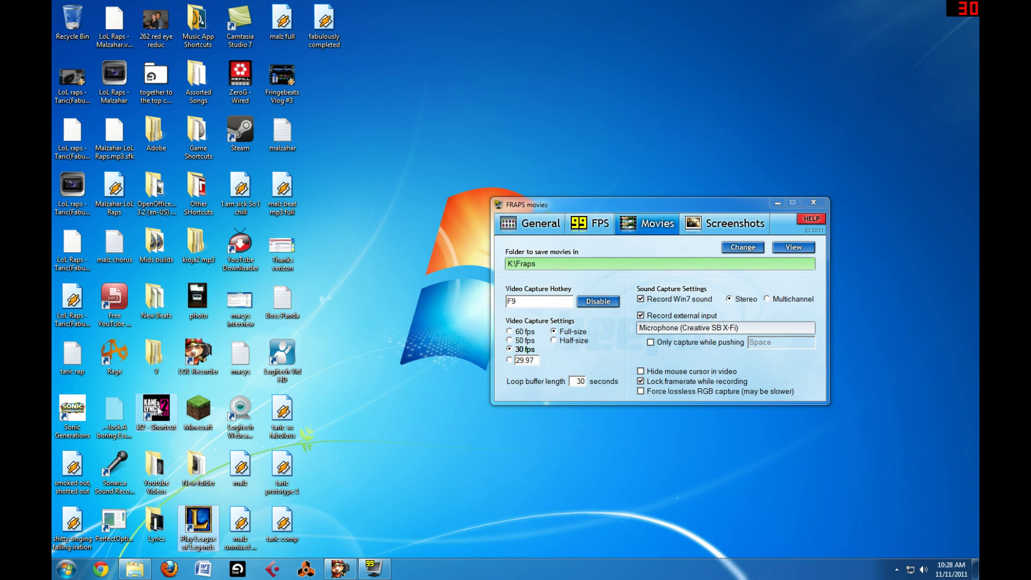
double_click(64, 421)
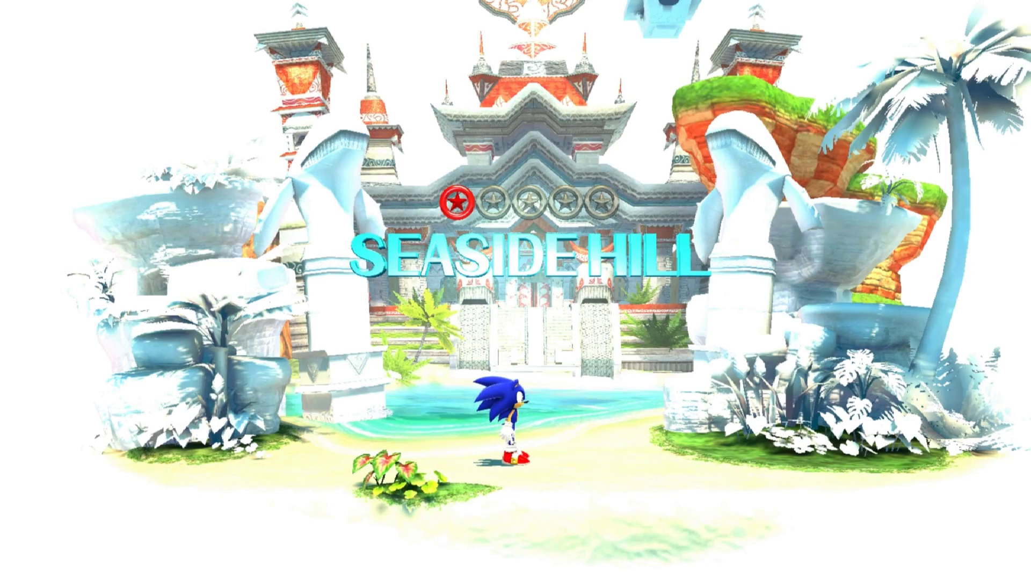
- Run Sonic right over the swing bar and red spring up beside the loop
key("Right")
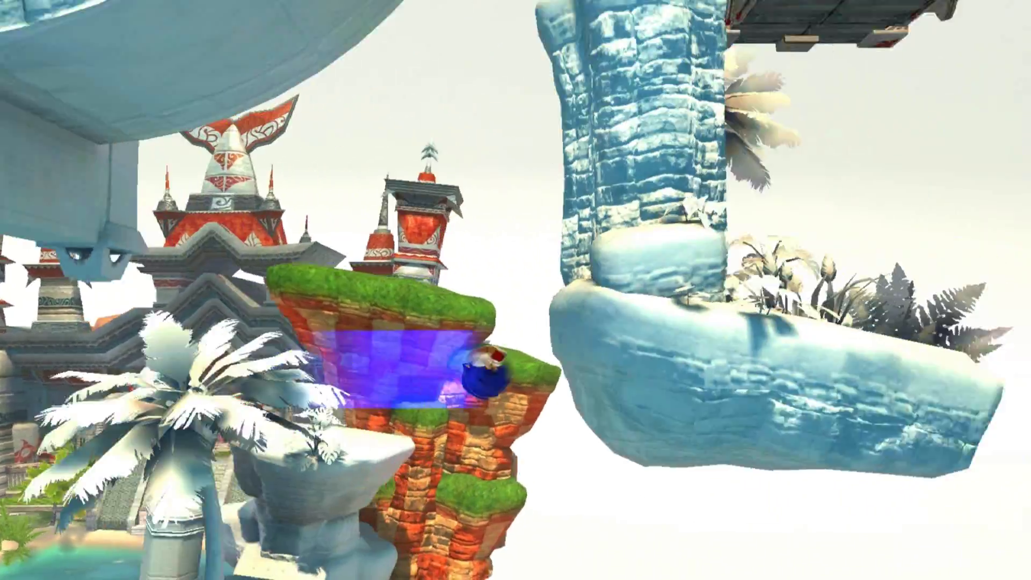
key("Right")
key("space")
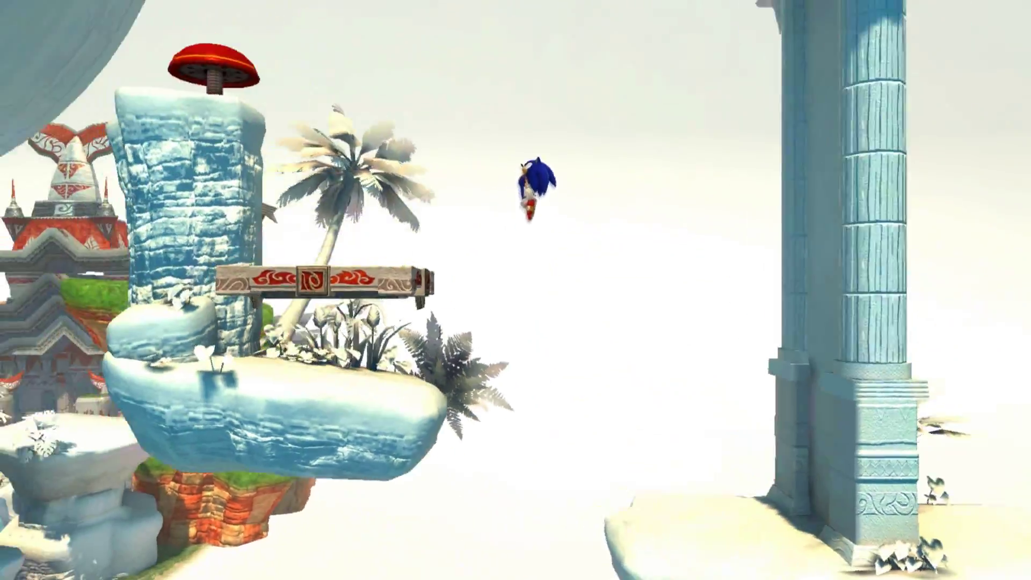
key("Left")
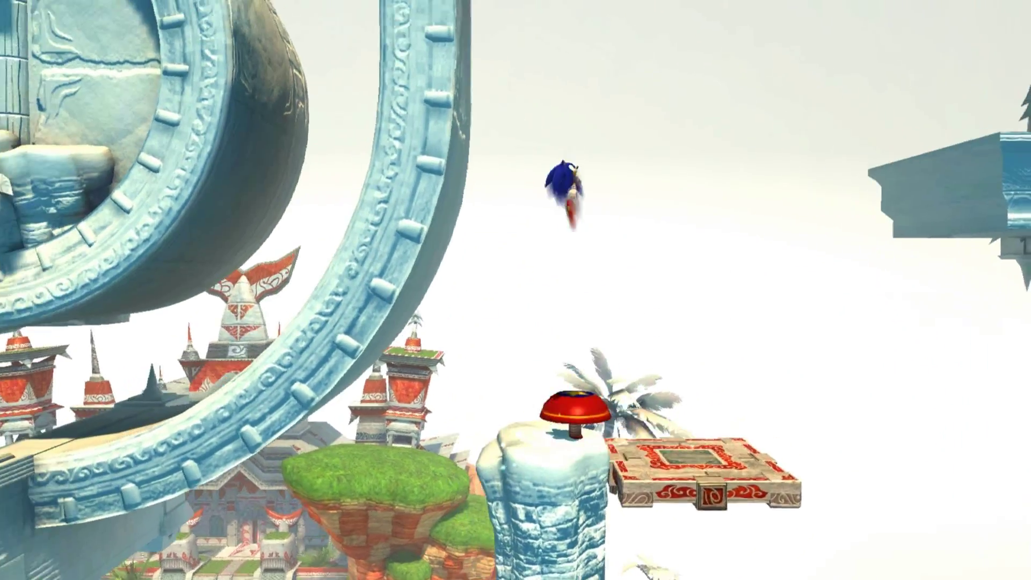
key("Right")
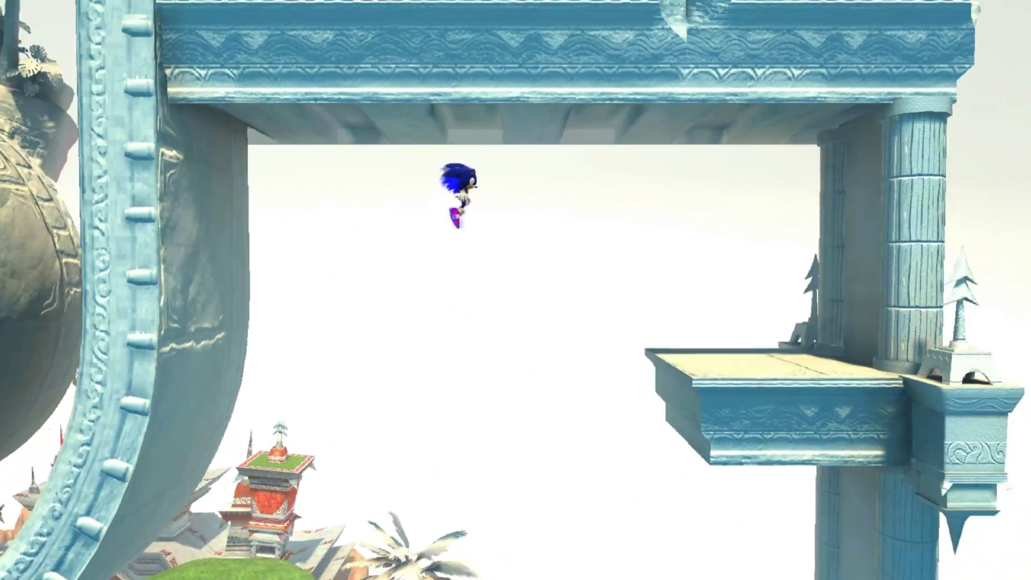
key("Left")
key("space")
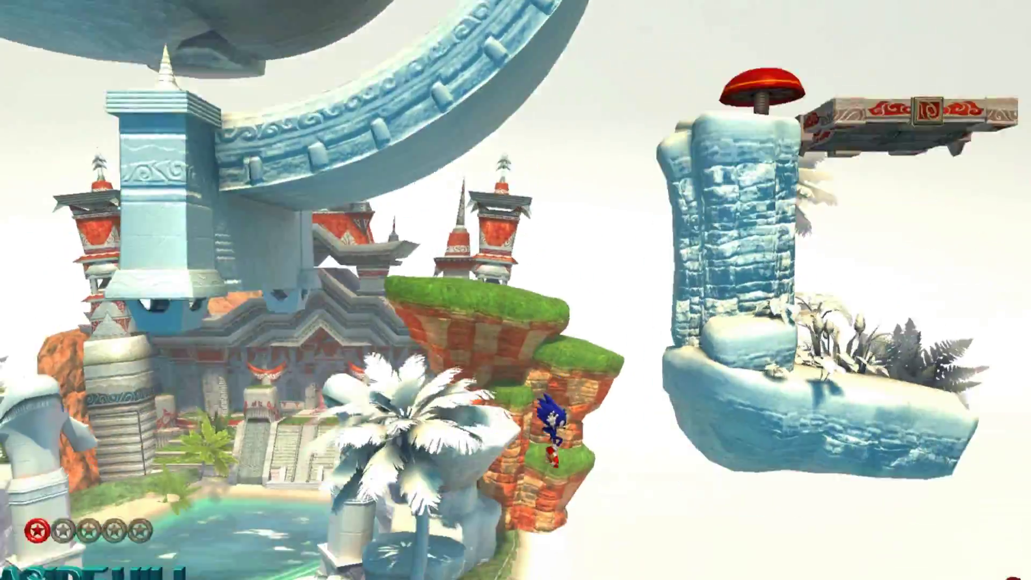
- Run Sonic left from Seaside Hill past City Escape to the Speed Highway gate
key("Left")
key("space")
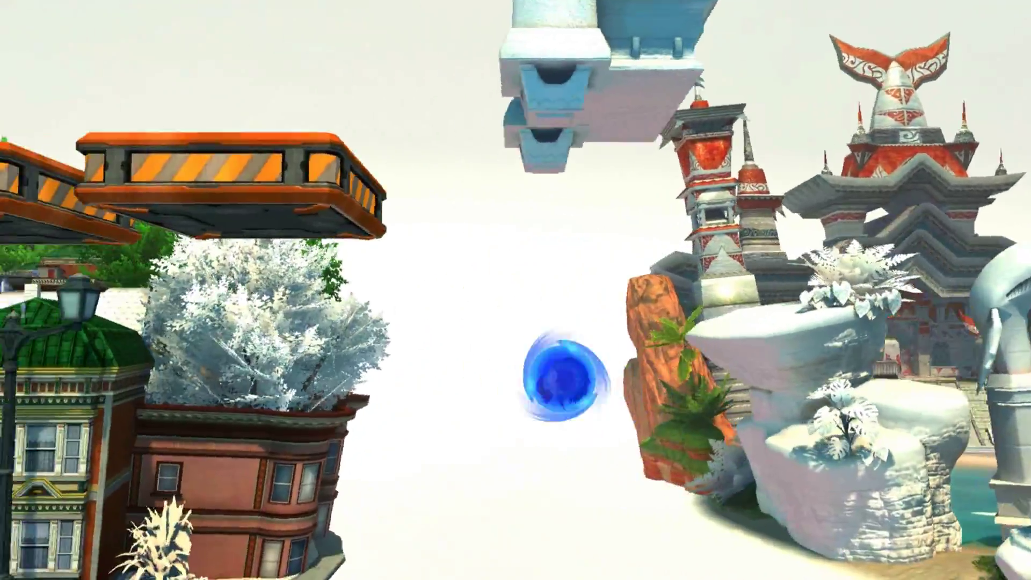
key("Left")
key("space")
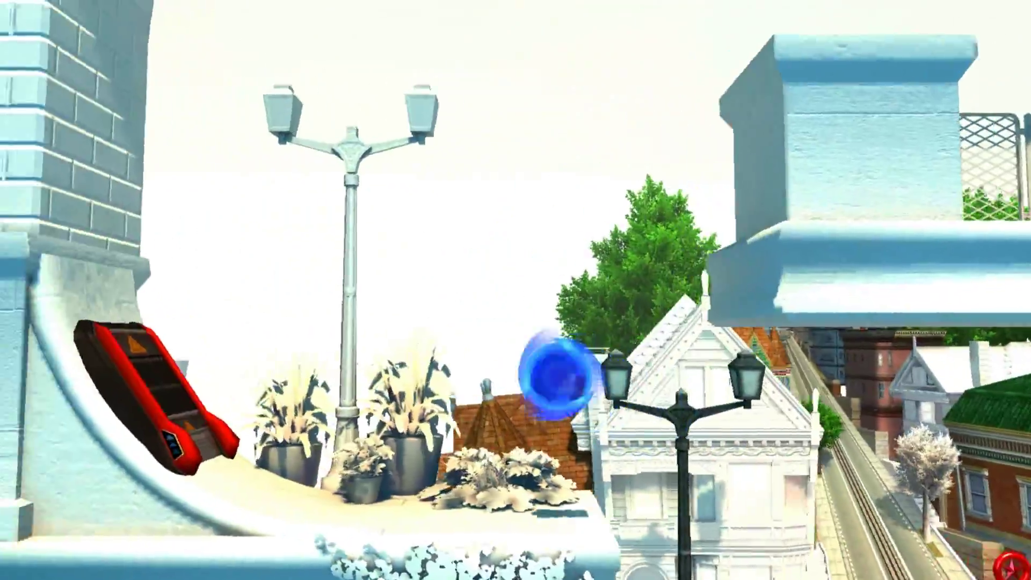
key("Right")
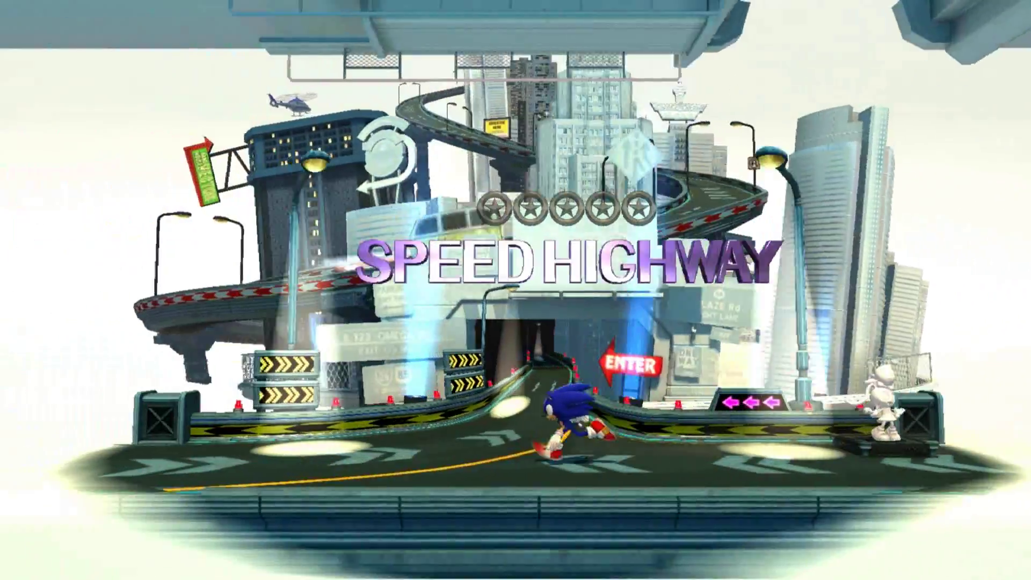
key("Up")
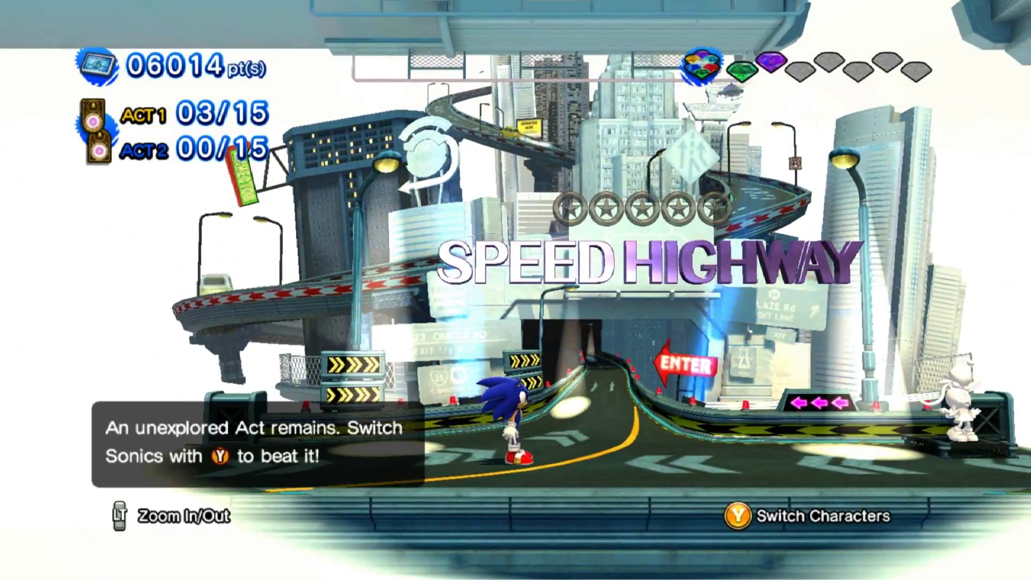